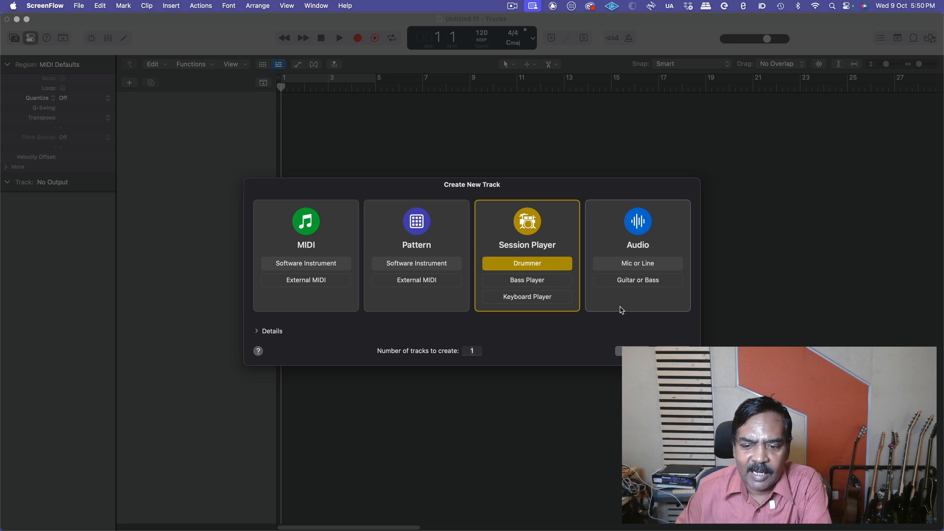
- Create one Session Player track with the Drummer type and briefly play back its drum region
left_click(672, 351)
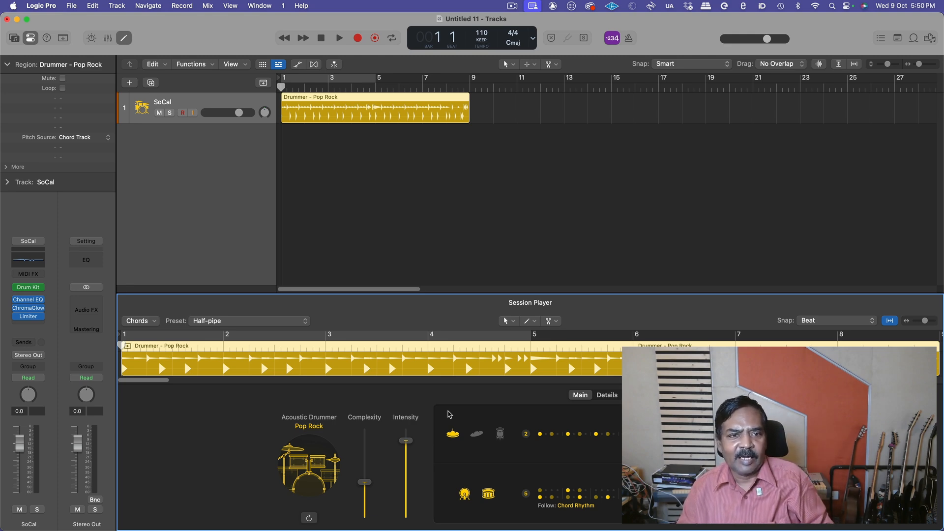
key("space")
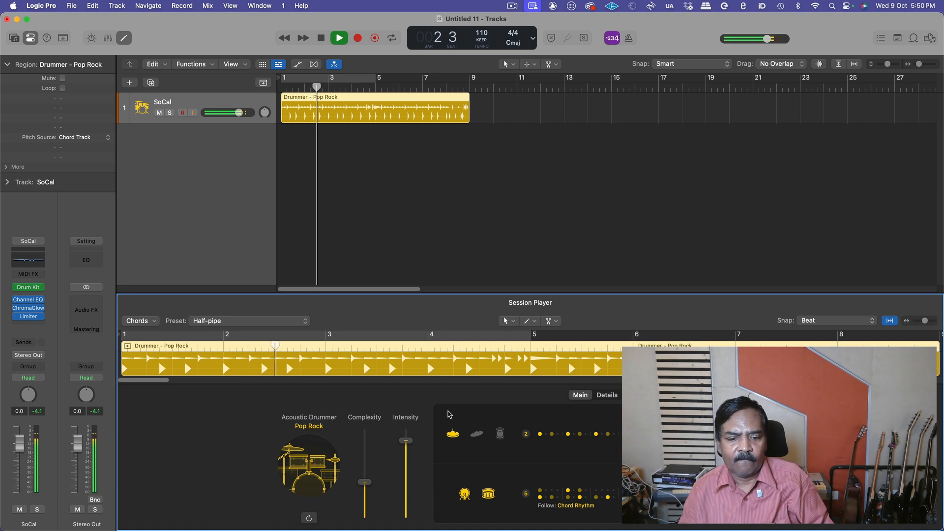
key("space")
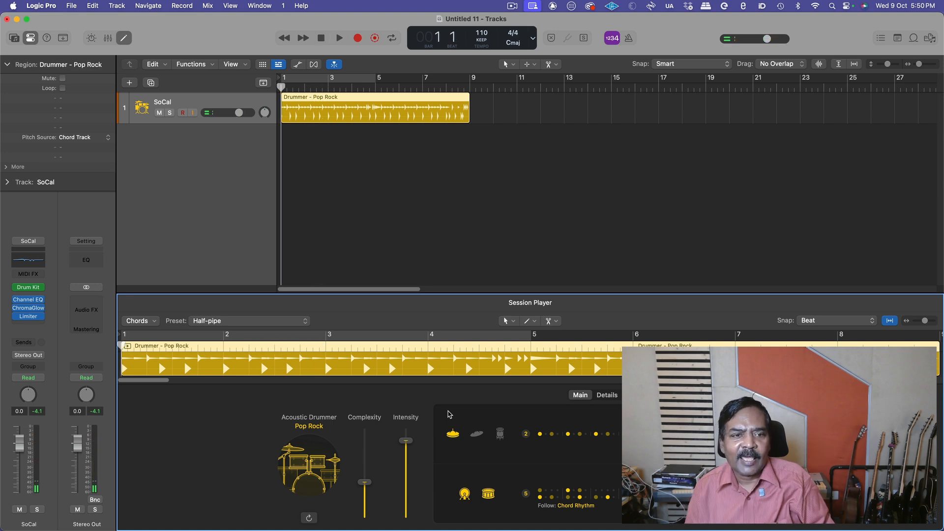
- Show the global tracks and add a C chord to the chord track from bar 1 to bar 9
left_click(263, 83)
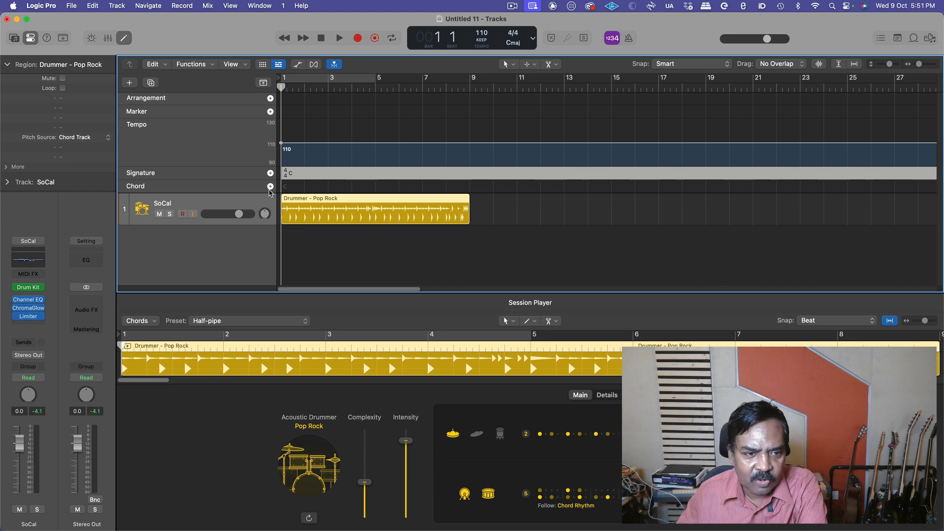
left_click(225, 175)
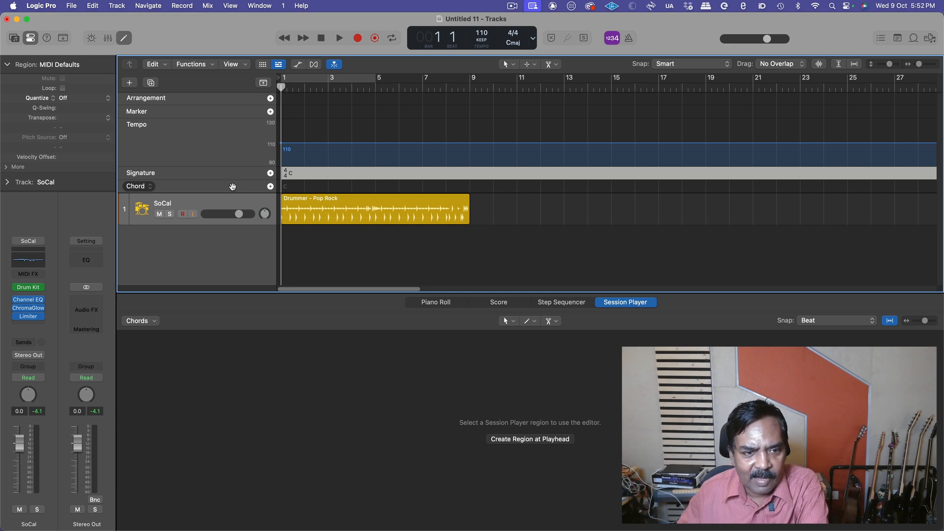
left_click(270, 186)
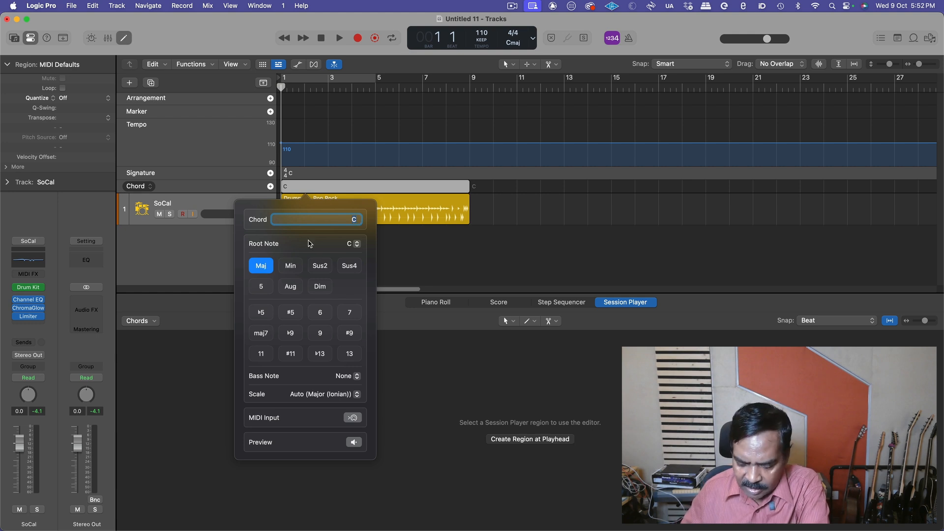
key("Escape")
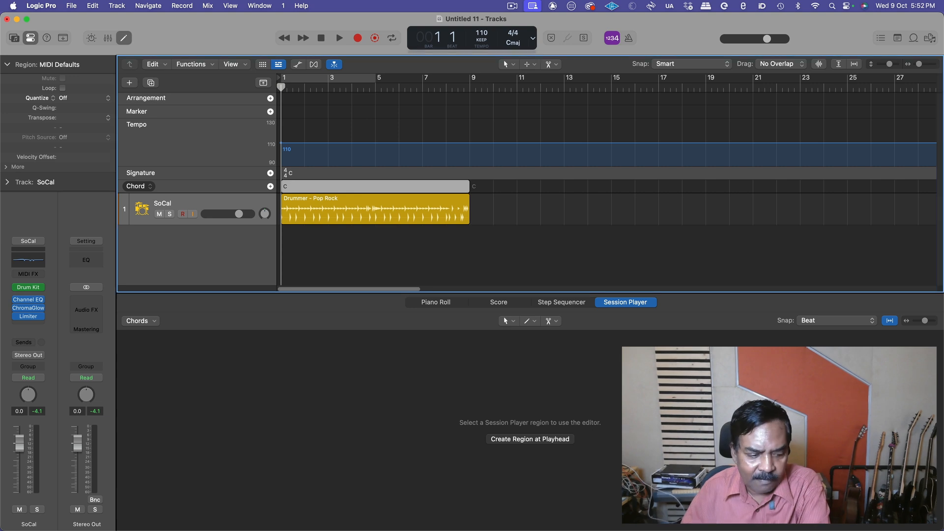
key("Tab")
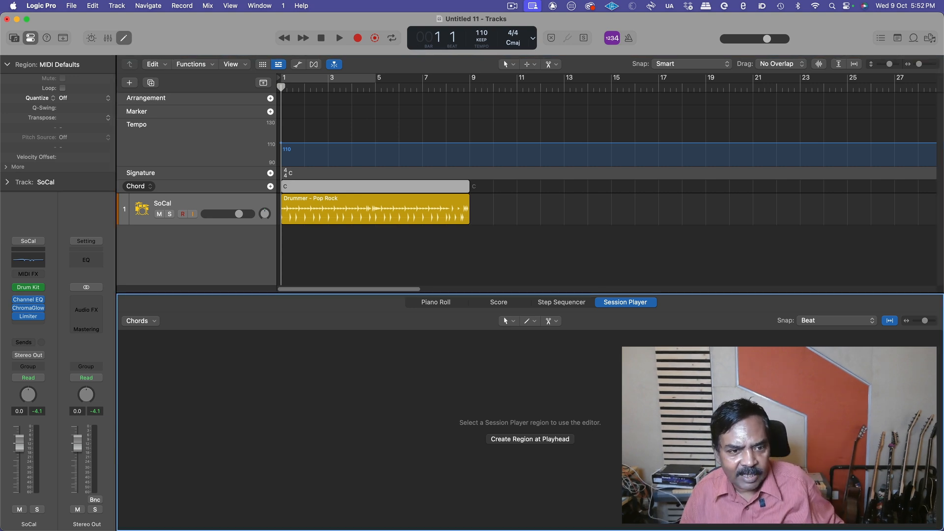
- Add an F major chord at bar 2 and a G7 chord at bar 3 of the chord track
double_click(321, 189)
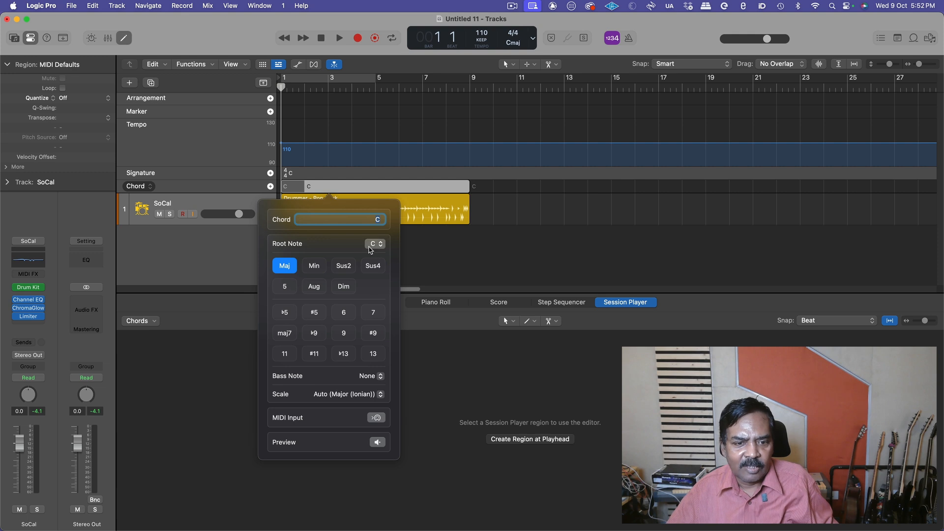
left_click(371, 245)
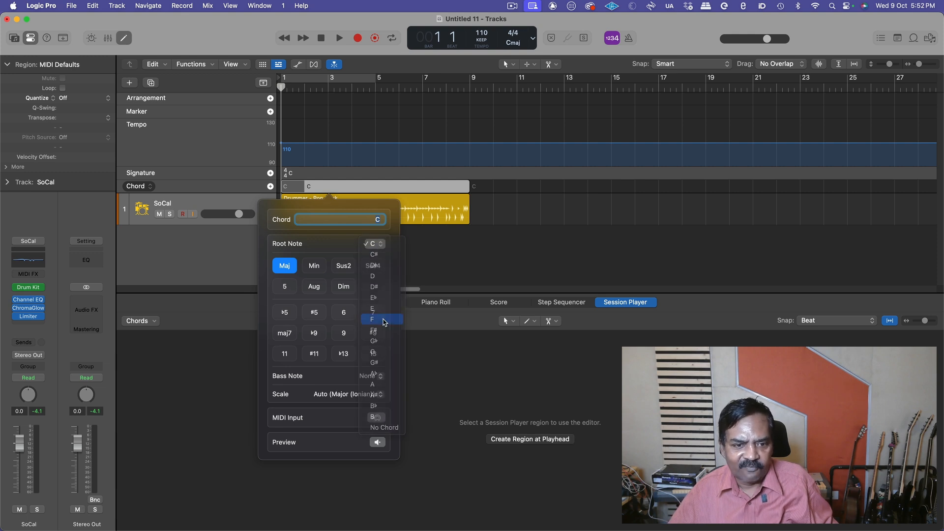
left_click(384, 321)
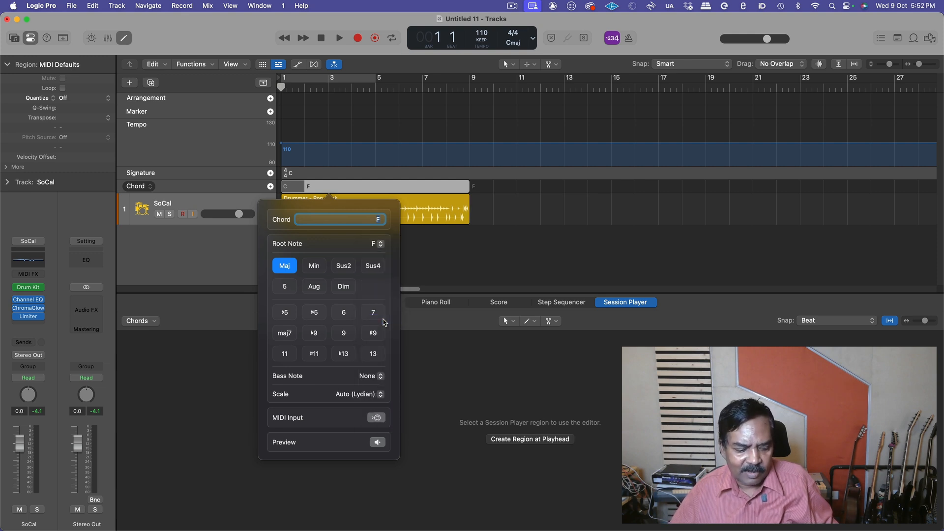
key("Tab")
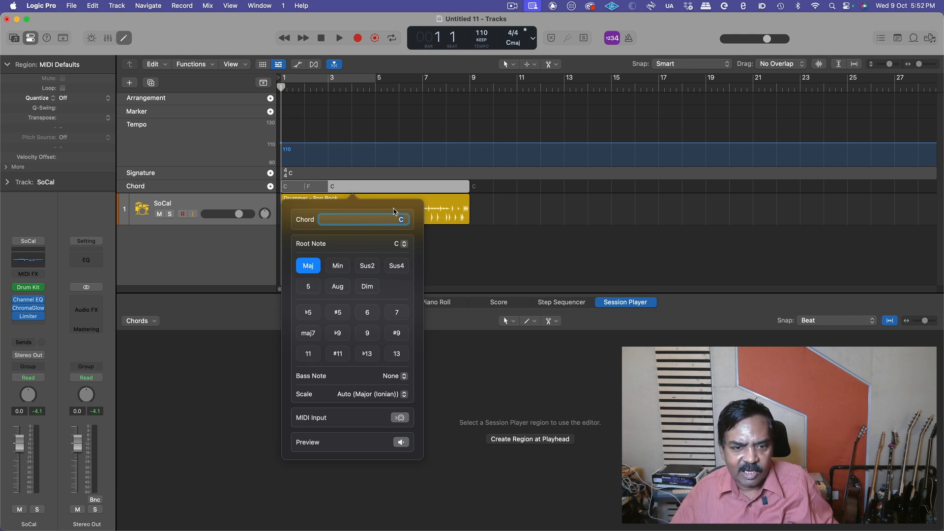
left_click(396, 244)
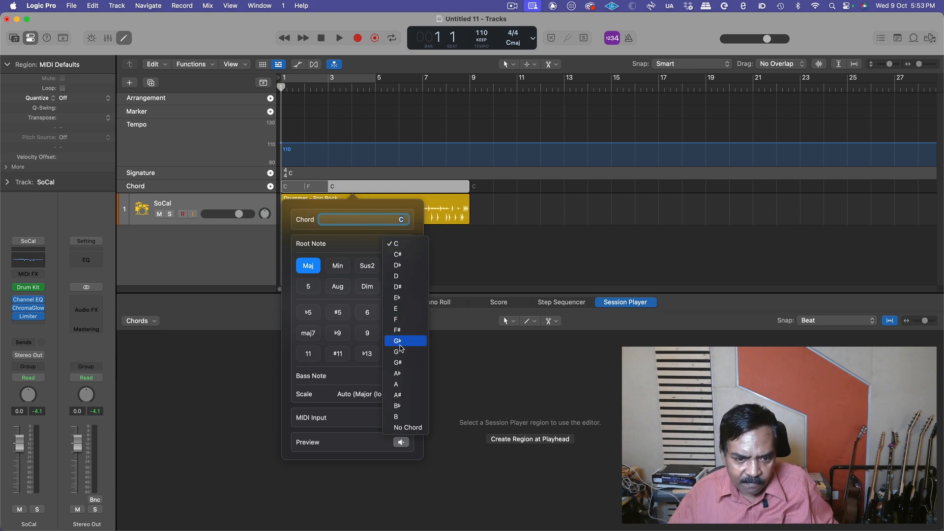
left_click(414, 352)
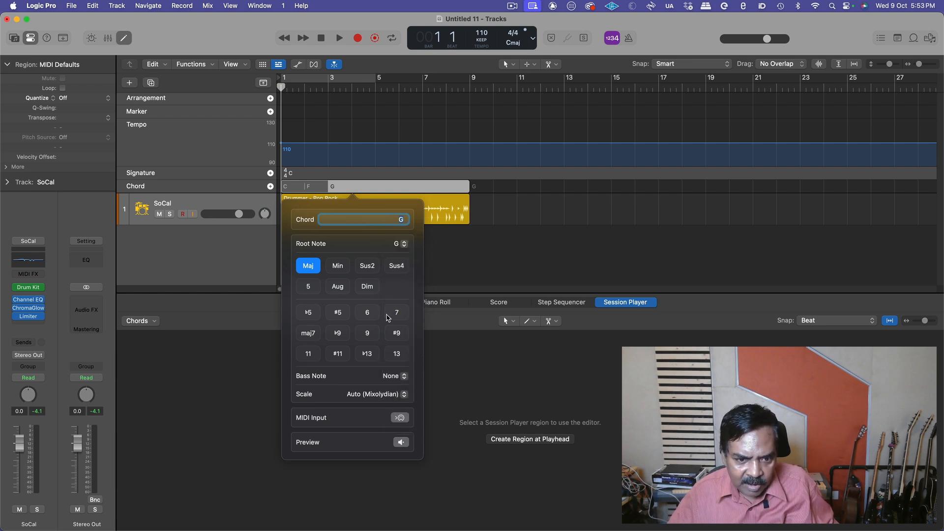
left_click(393, 317)
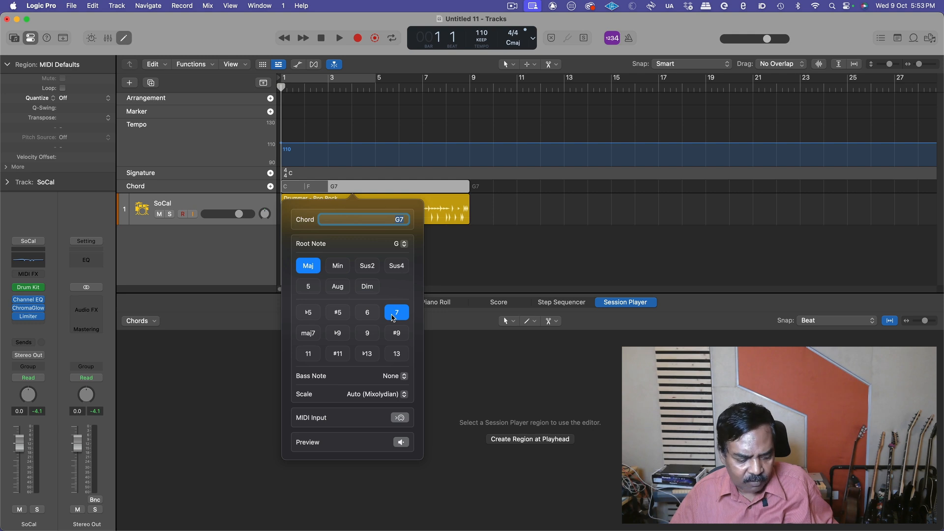
- Continue the chord track with C major at bars 4 and 5 and A minor at bar 6
key("Tab")
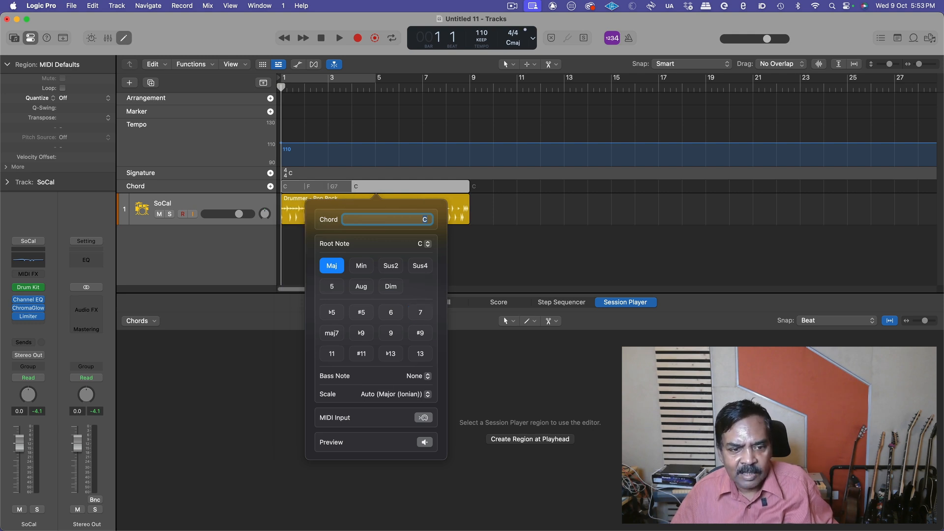
key("Tab")
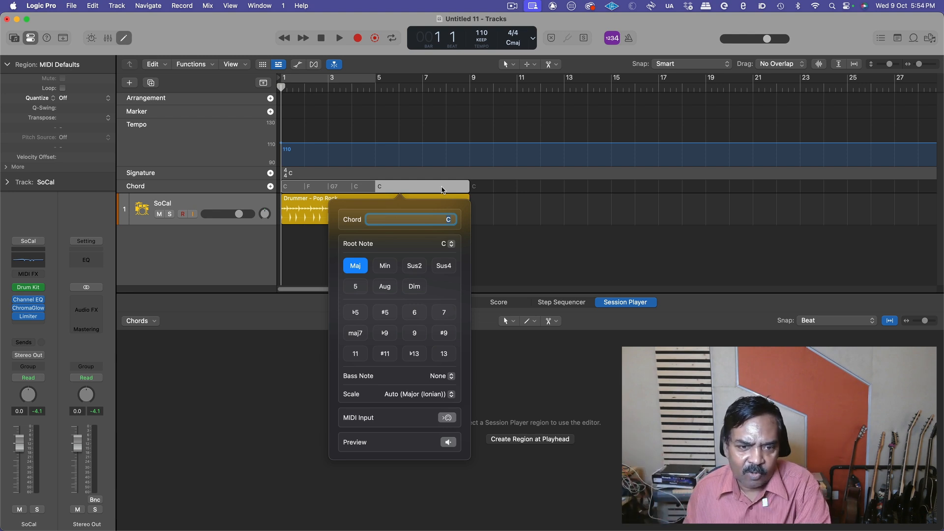
key("Tab")
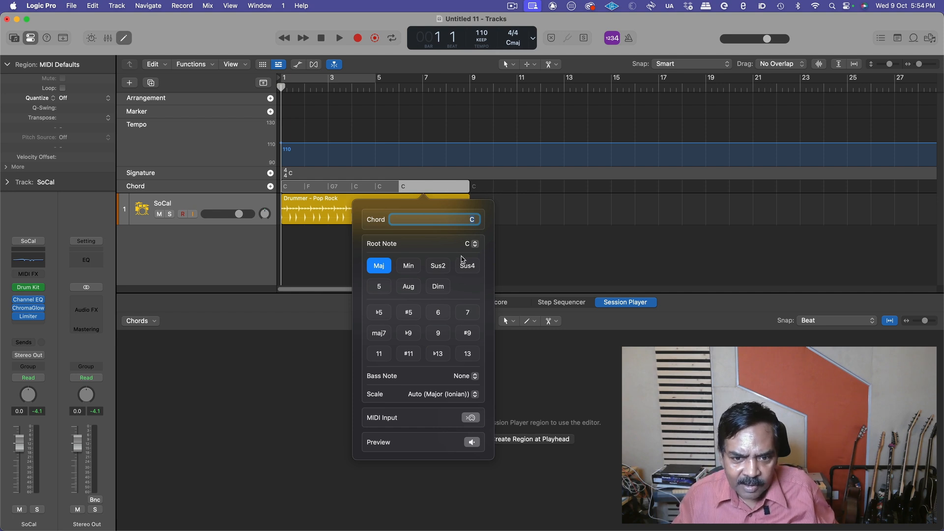
left_click(472, 245)
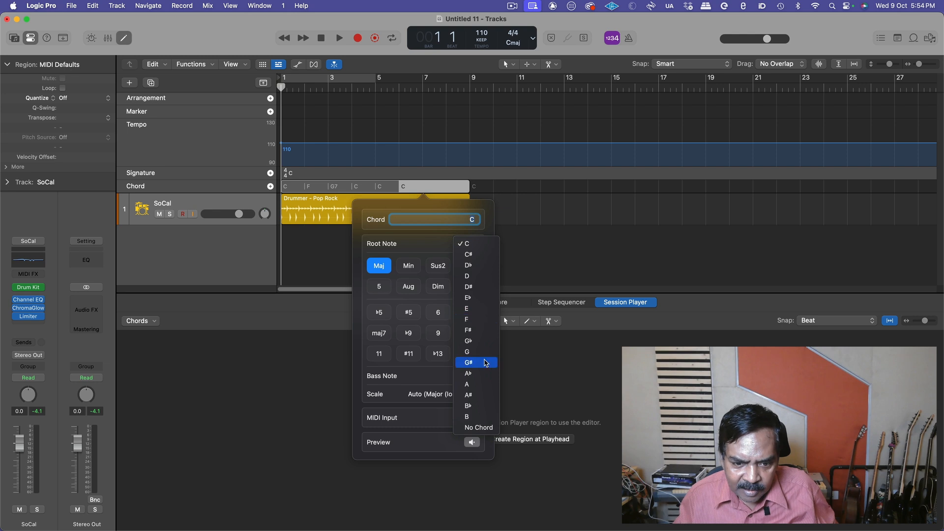
left_click(484, 384)
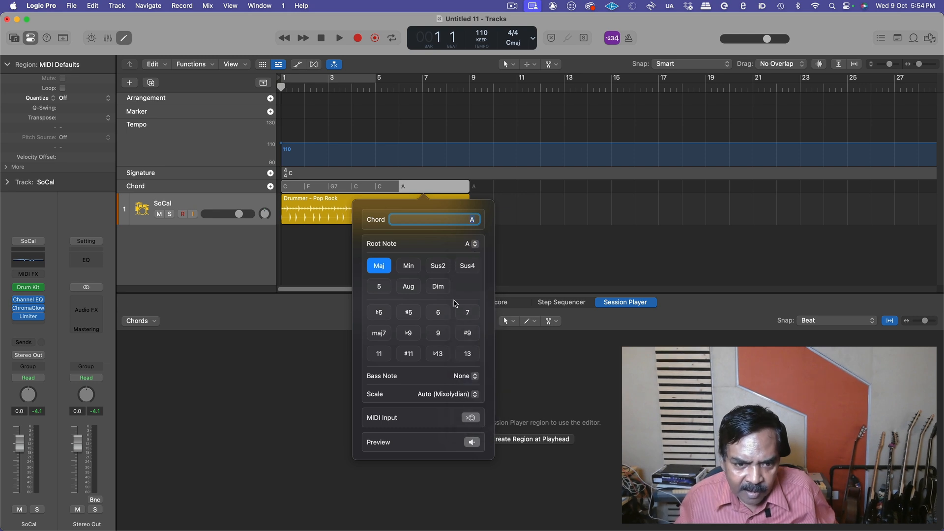
left_click(410, 267)
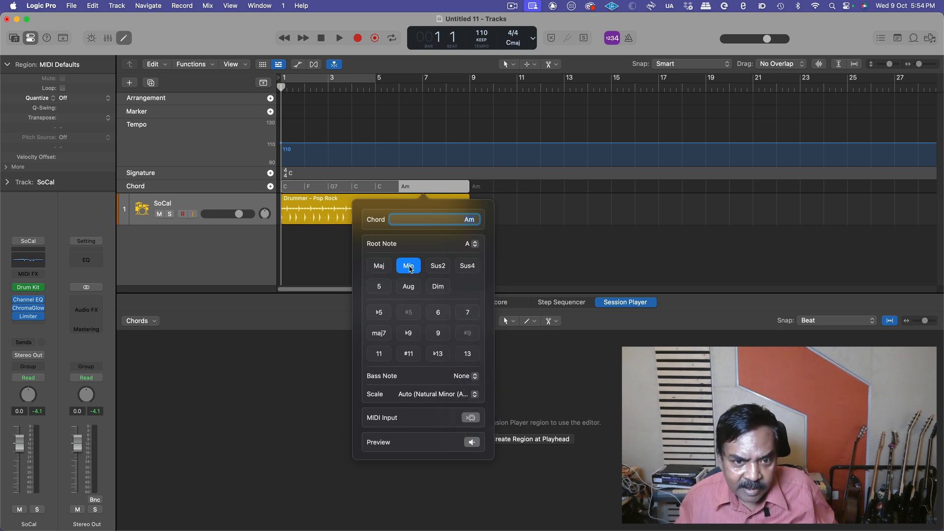
- Add an E minor chord at bar 7 and a G major chord at bar 8 of the chord track
key("Tab")
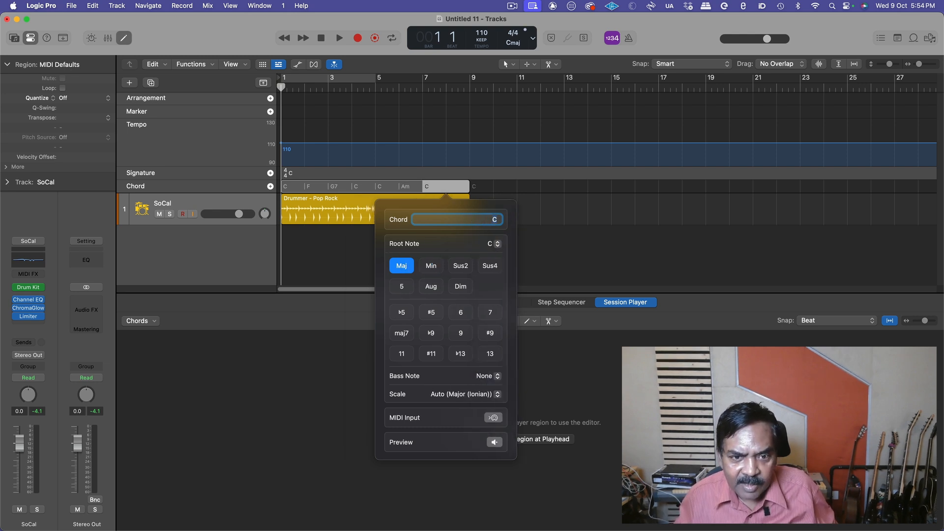
left_click(497, 244)
left_click(498, 309)
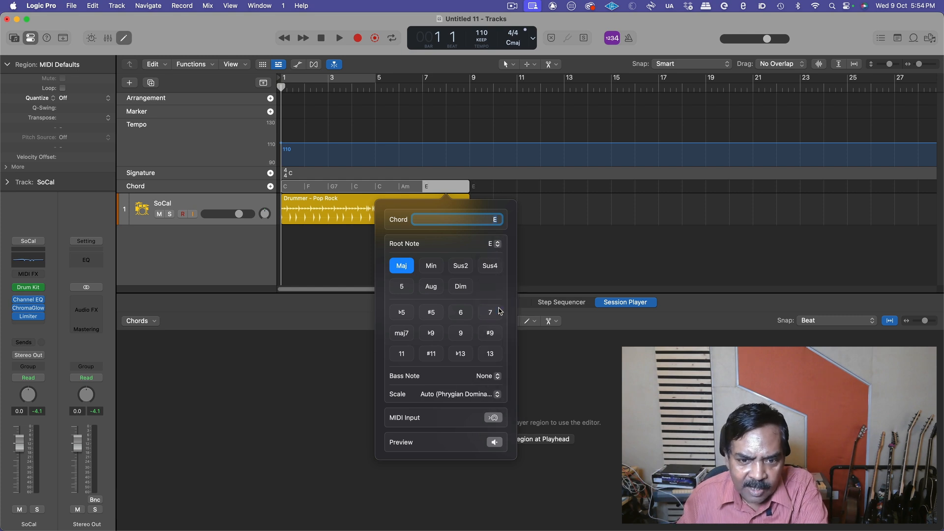
left_click(431, 266)
key("Tab")
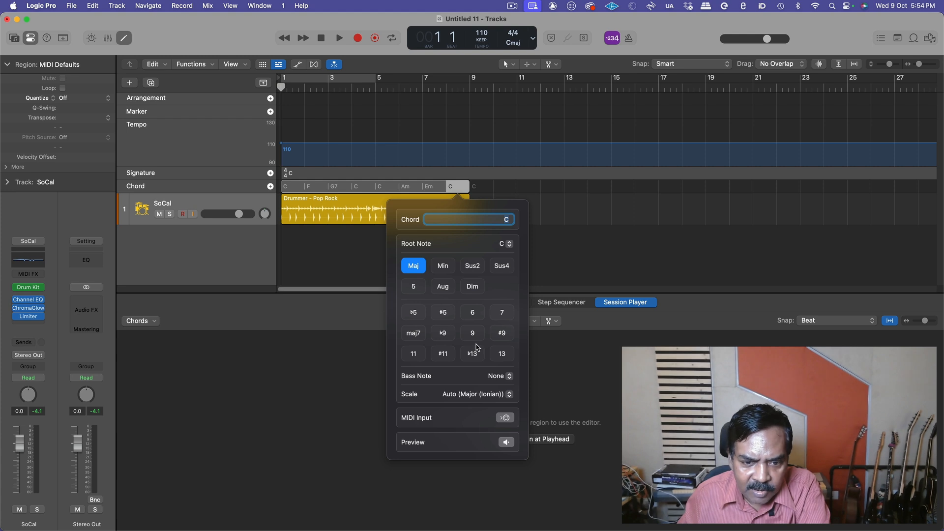
left_click(502, 244)
left_click(507, 352)
- Finish chord entry, shorten the chord group so it ends at bar 9, and briefly play back the project
key("Tab")
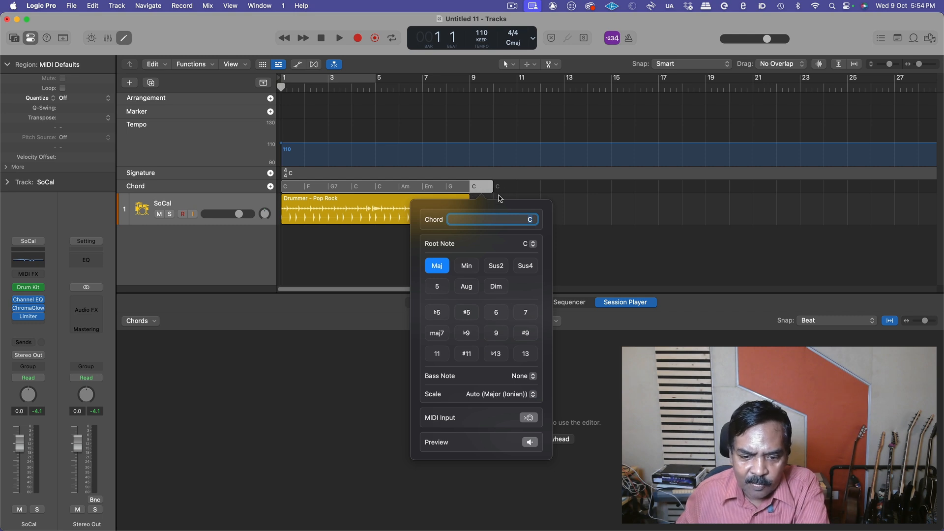
left_click(471, 187)
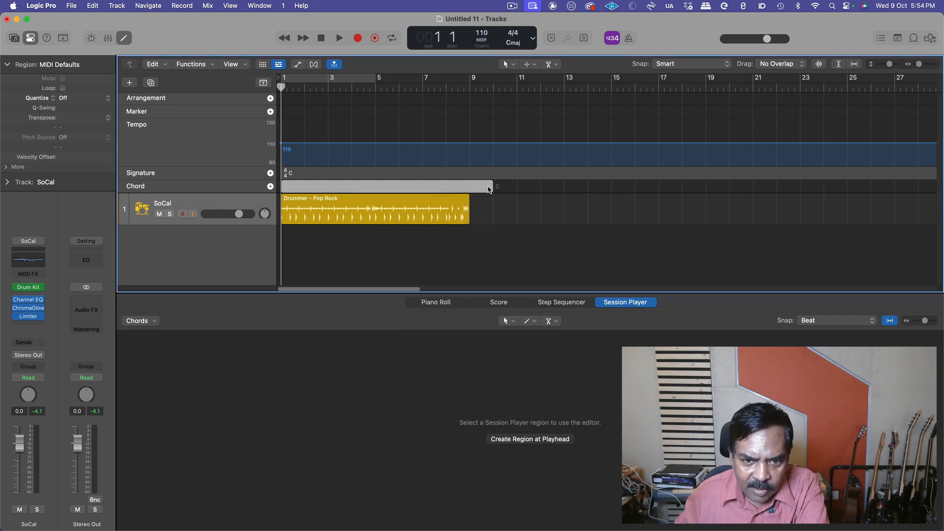
left_click_drag(492, 187, 465, 187)
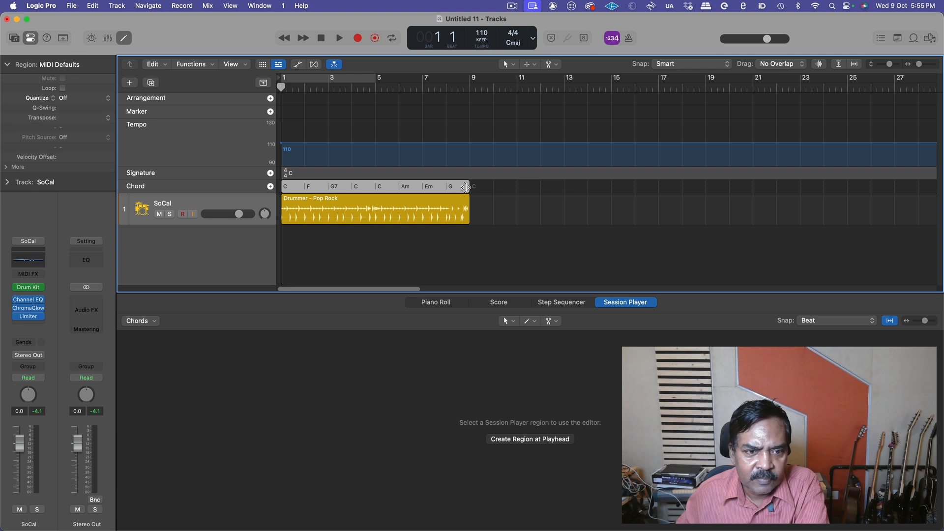
key("space")
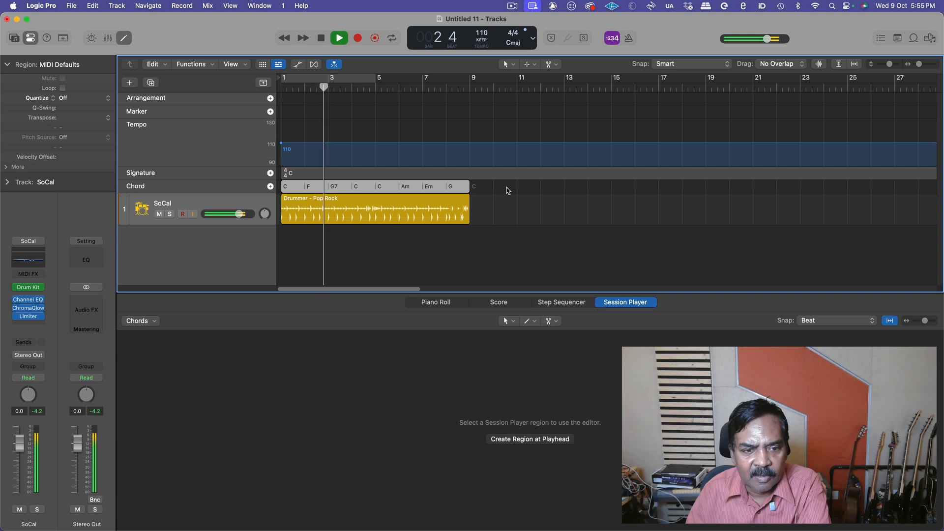
key("space")
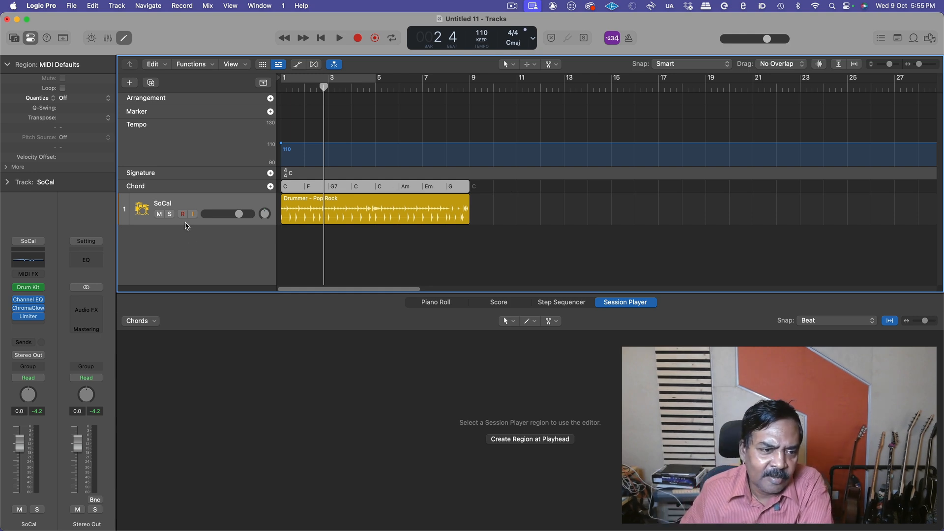
- Add a Classic Electric Piano software instrument track and place the chord group on it as a MIDI region at bar 1
right_click(180, 243)
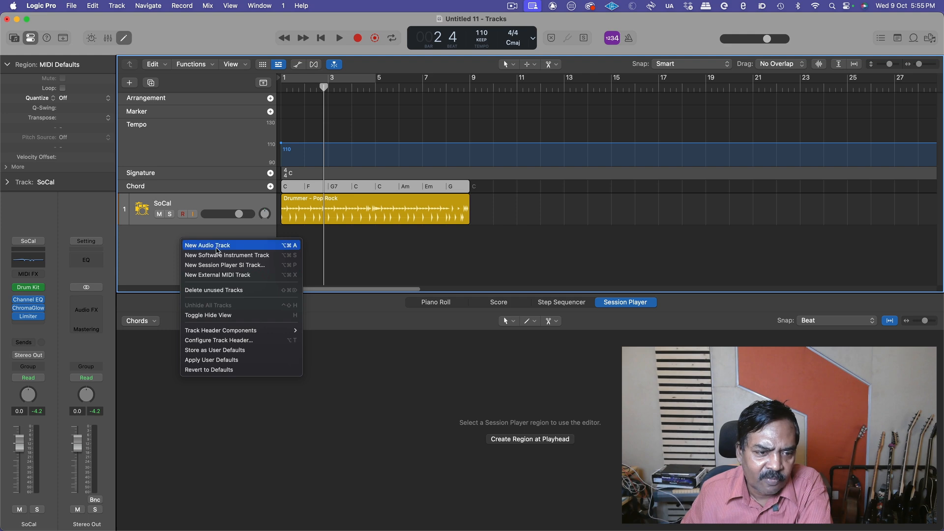
key("Escape")
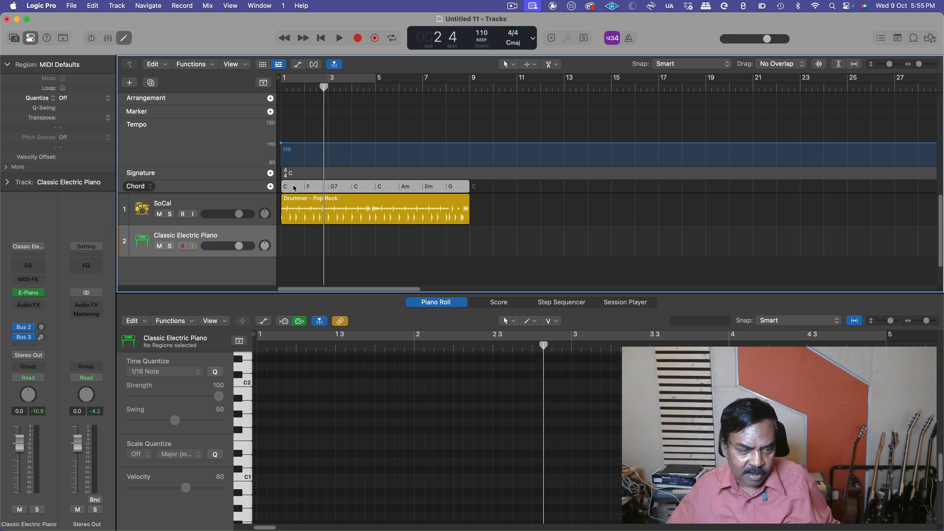
left_click_drag(294, 187, 294, 245)
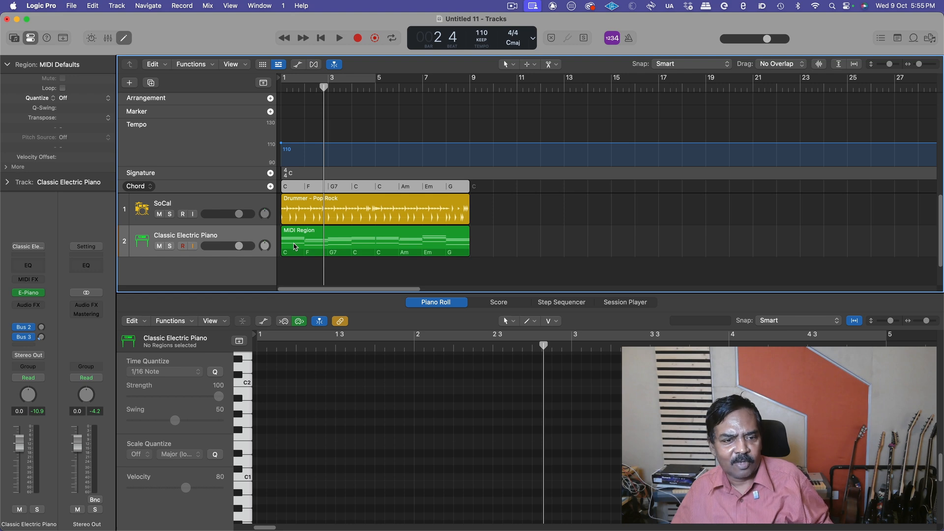
- Turn on cycling from bar 1 to bar 9 and play the drums and electric piano together
left_click(296, 79)
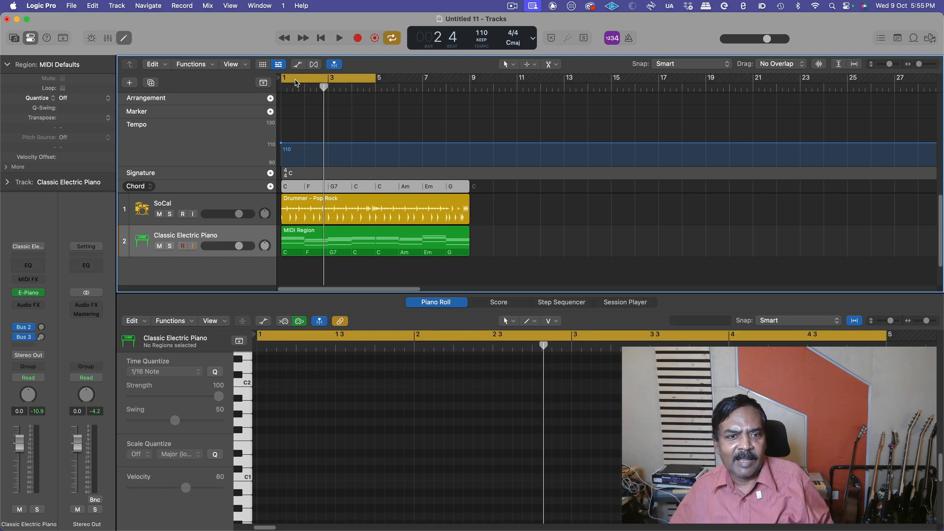
left_click_drag(372, 79, 468, 79)
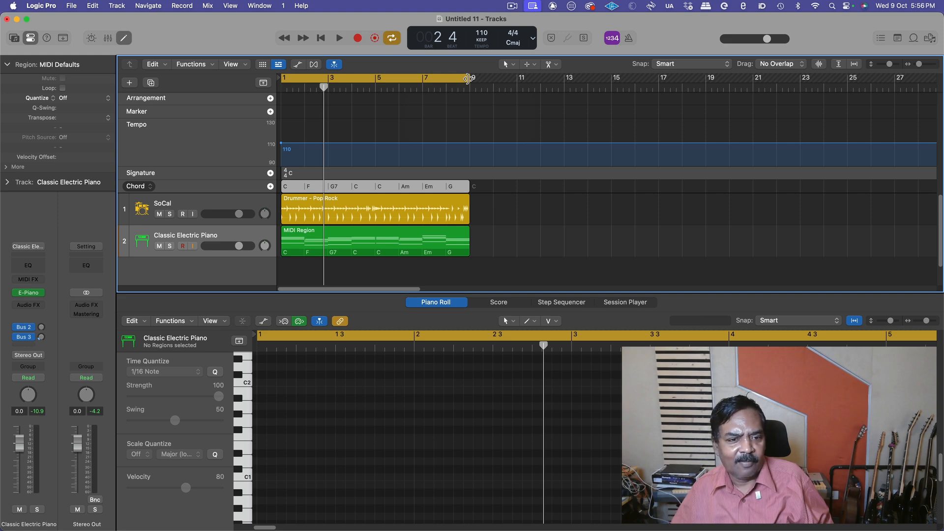
key("space")
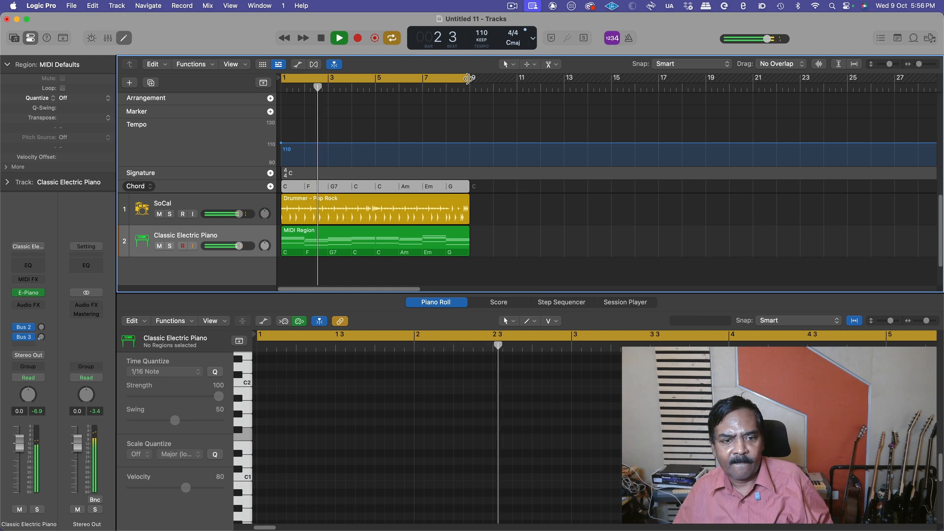
- Hide the electric piano region's editor and add a Session Player track with a Bass Player
left_click(321, 236)
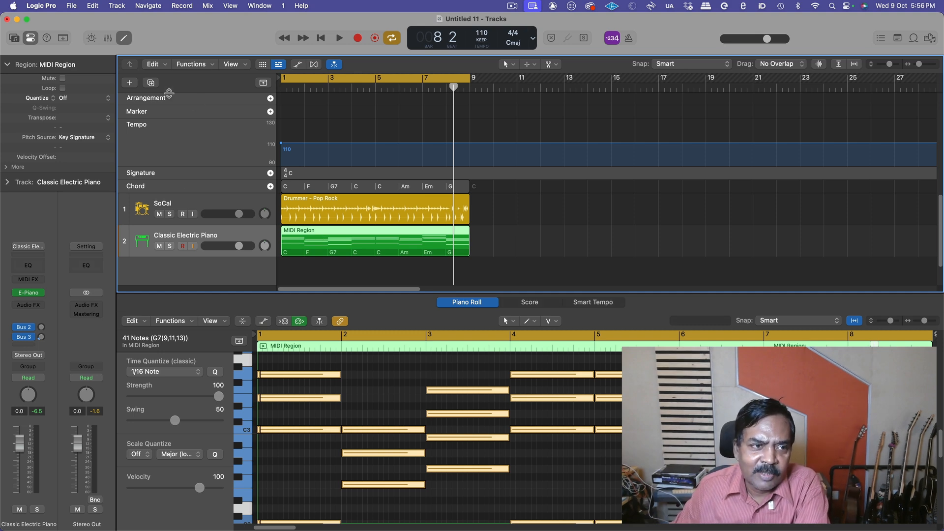
left_click(124, 38)
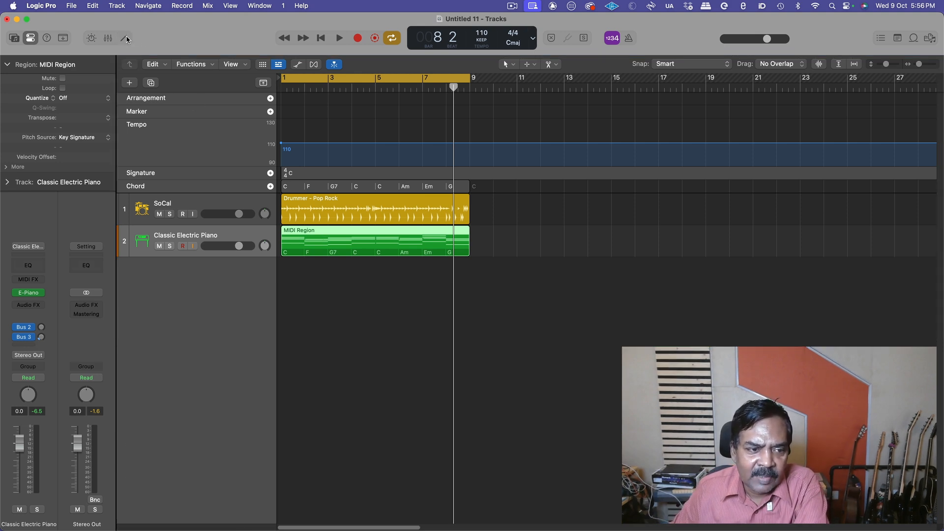
right_click(190, 266)
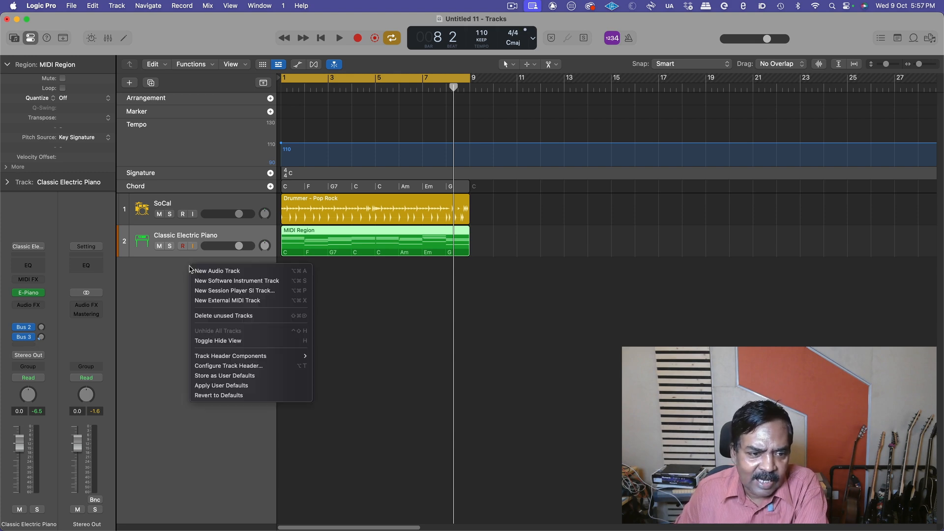
left_click(256, 290)
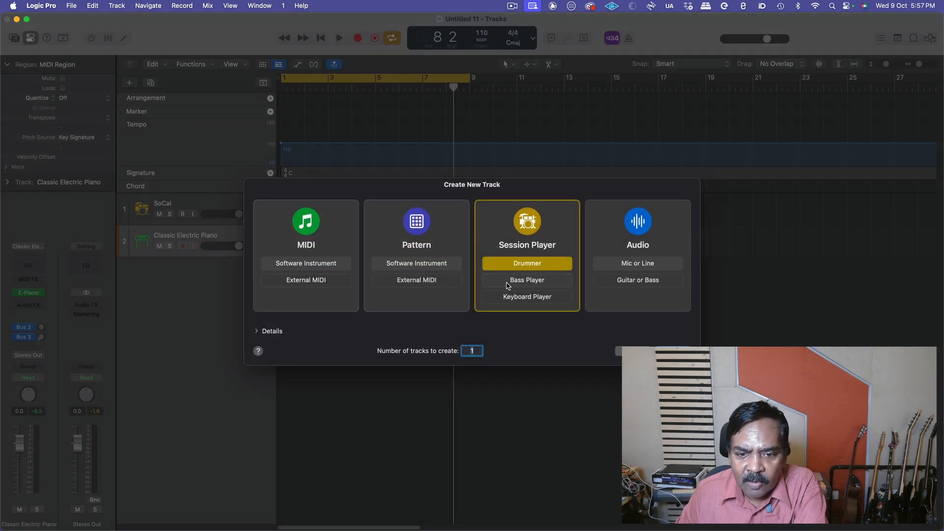
left_click(521, 282)
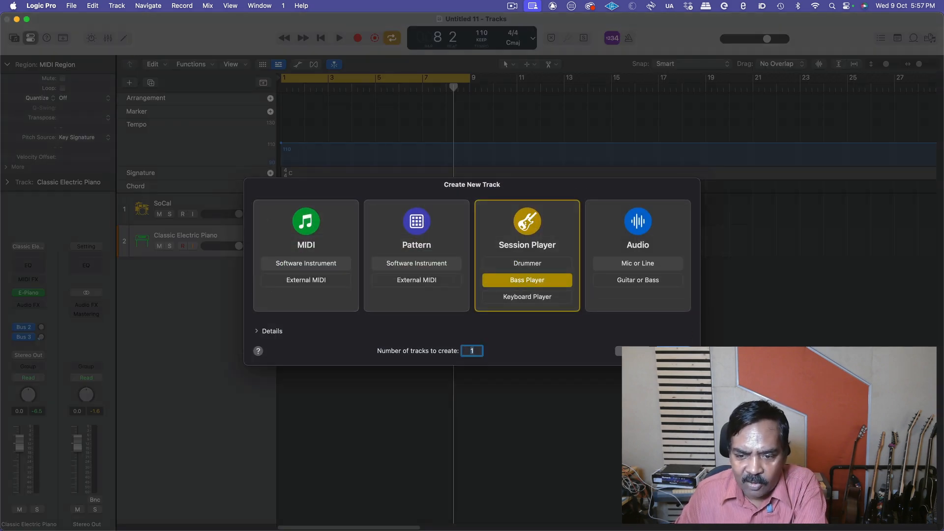
left_click(673, 351)
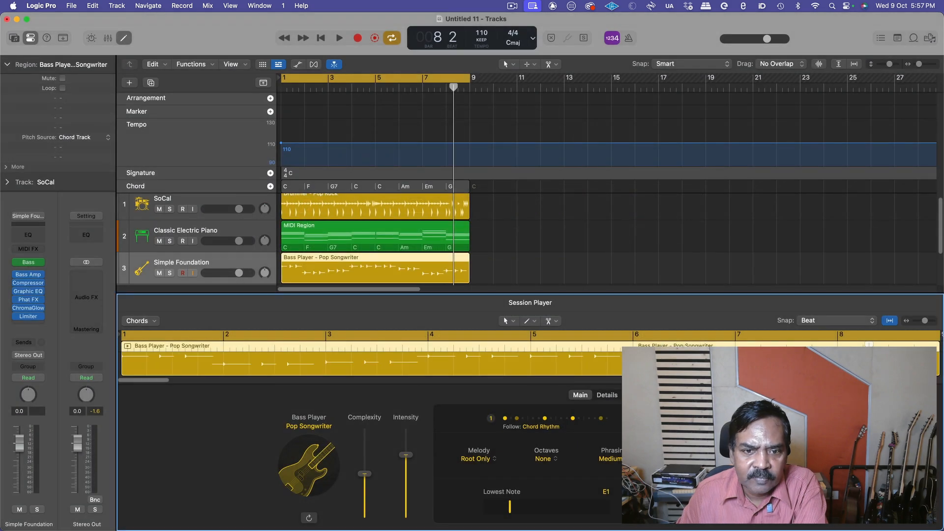
- Change the bass player's style from the Alternative group to Disco Slap
scroll(573, 247, "down", 3)
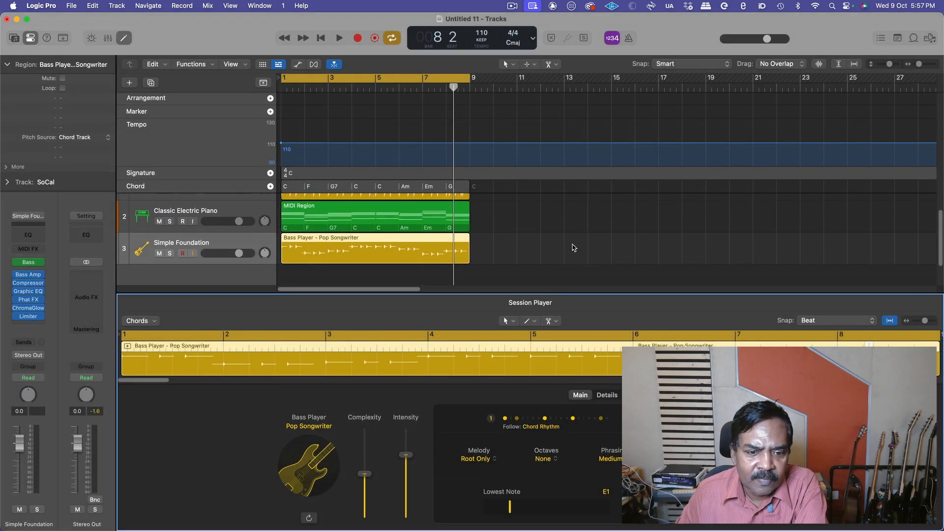
scroll(573, 247, "up", 2)
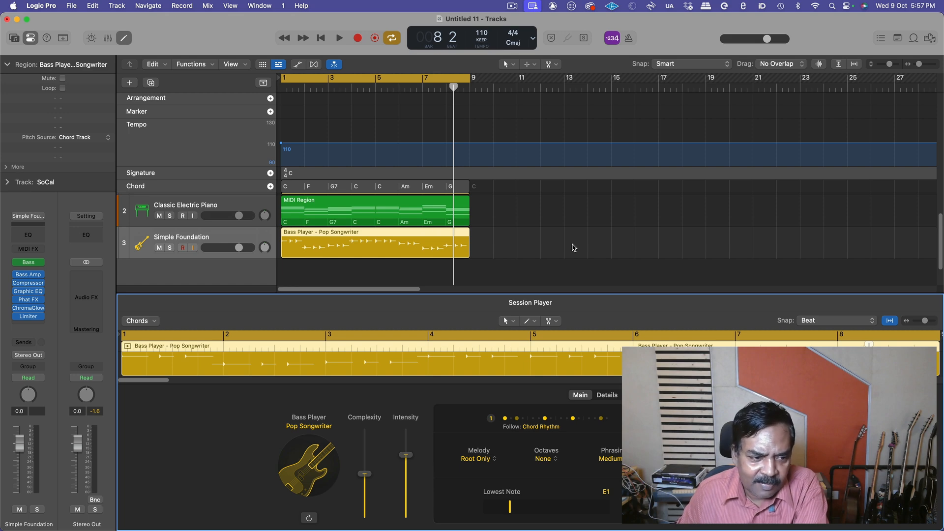
left_click(309, 427)
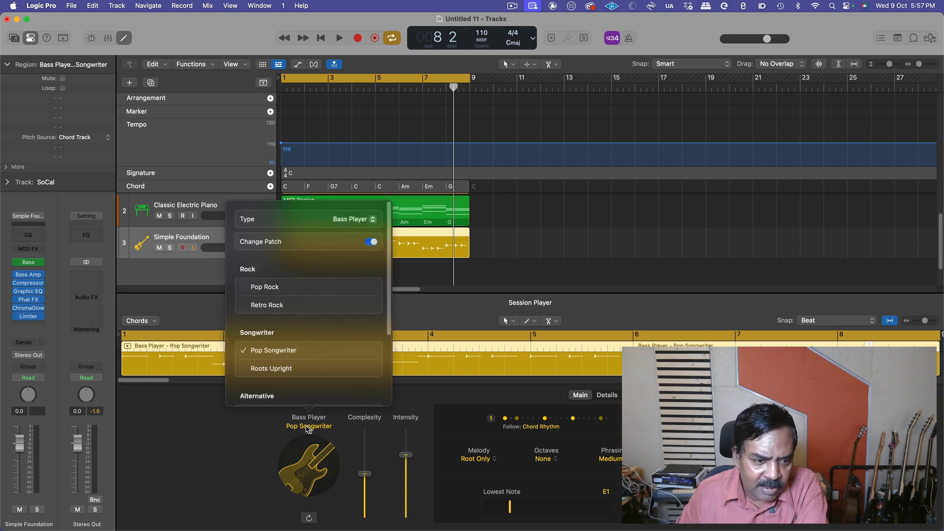
scroll(307, 331, "down", 2)
scroll(309, 330, "down", 2)
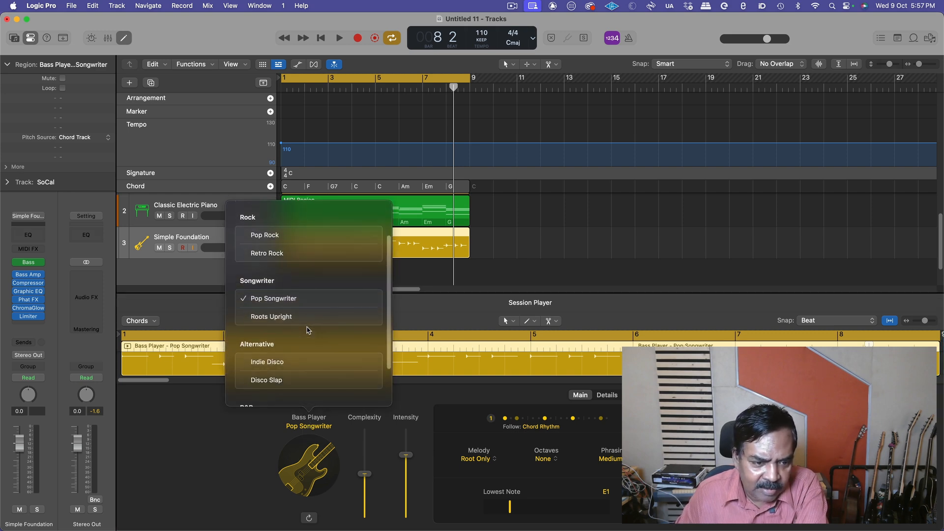
scroll(307, 330, "down", 1)
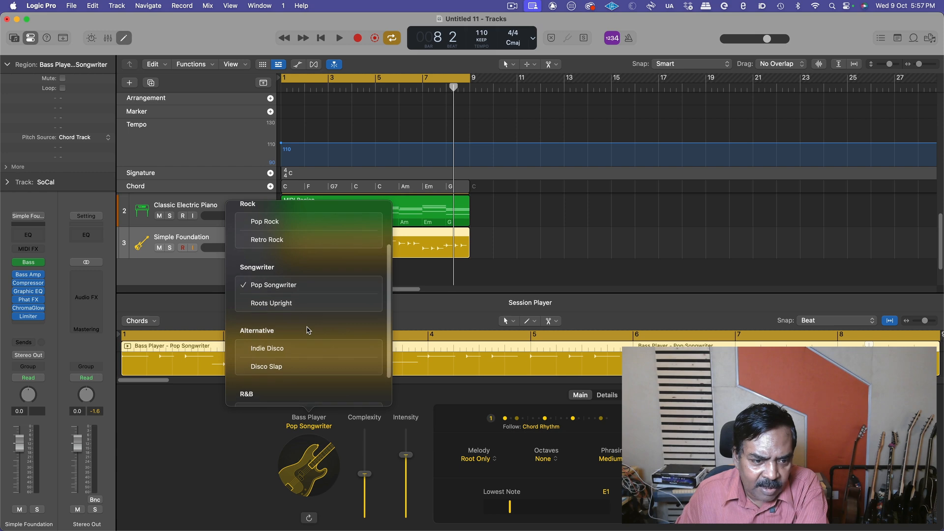
left_click(264, 366)
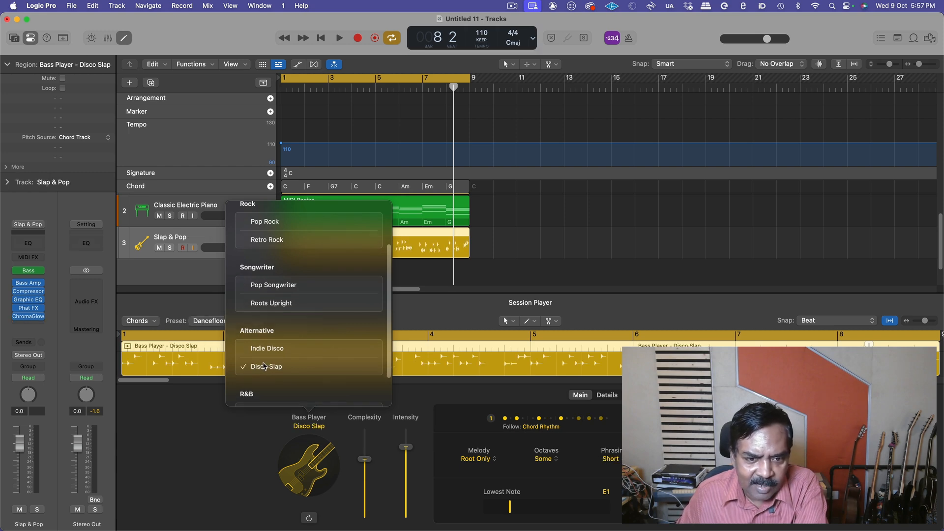
left_click(217, 171)
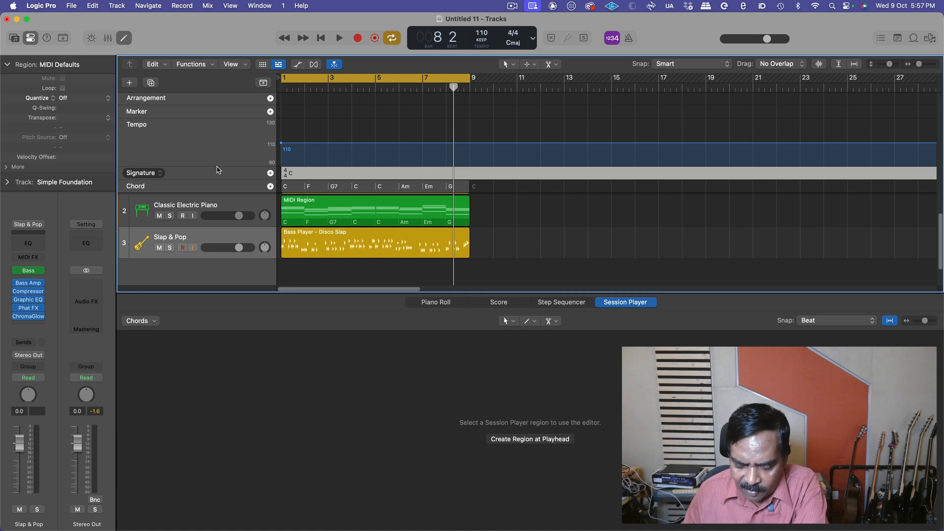
- Play the arrangement with the new bass and set the bass region's melody to Some Notes
key("space")
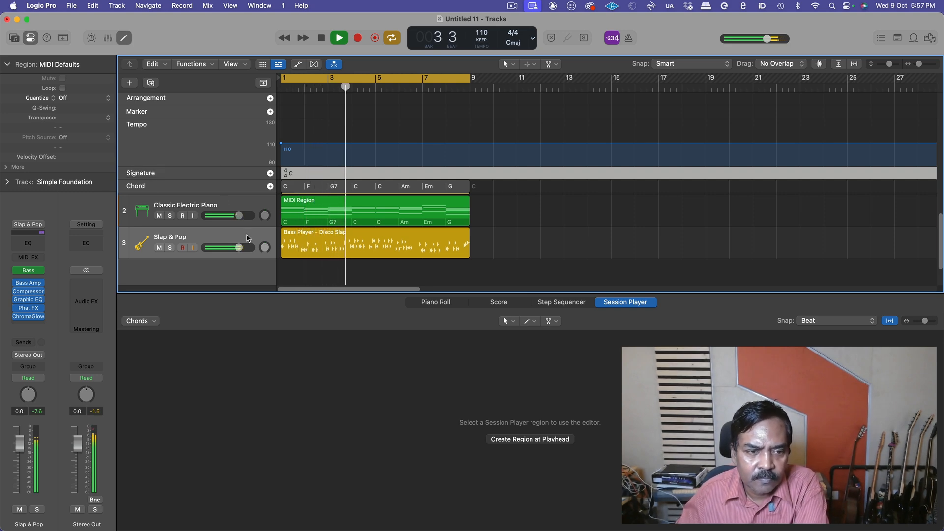
left_click(305, 236)
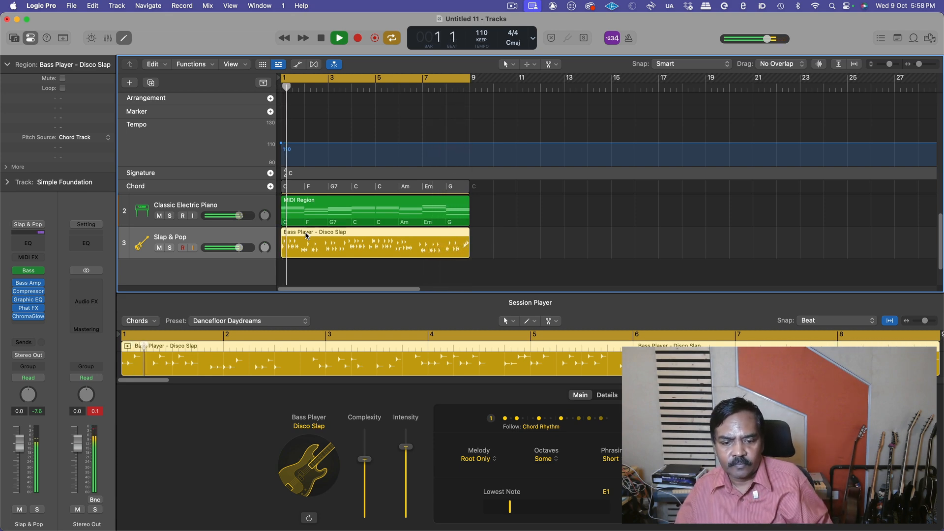
key("space")
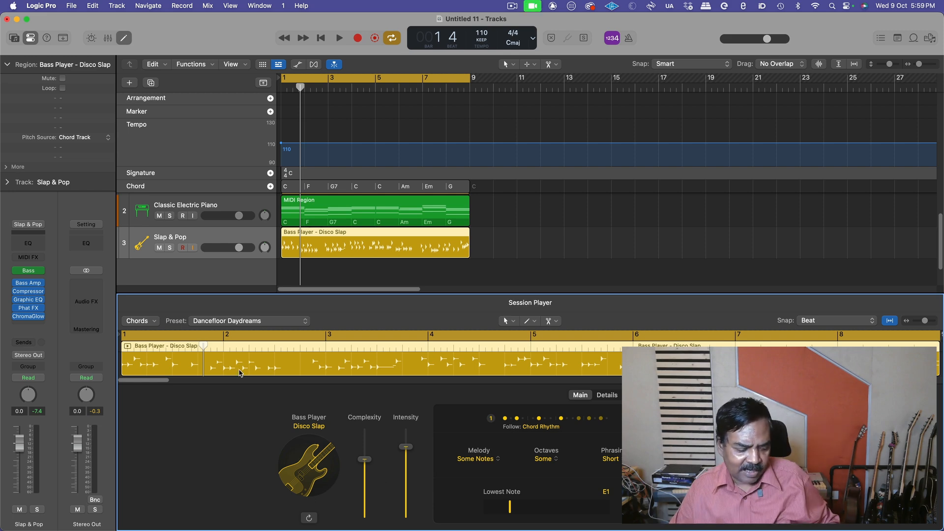
- Add a Session Player track with a Keyboard Player and set its style to Arpeggiated
right_click(196, 270)
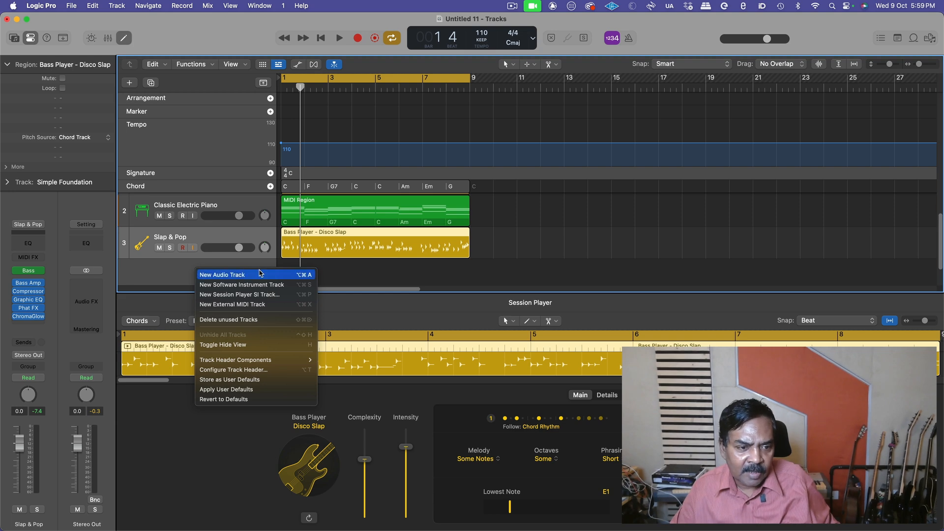
left_click(254, 295)
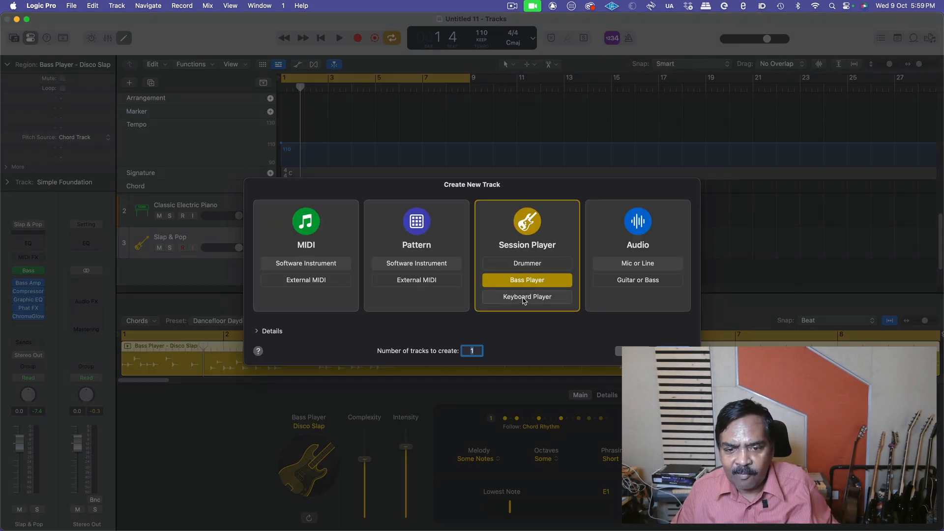
double_click(528, 297)
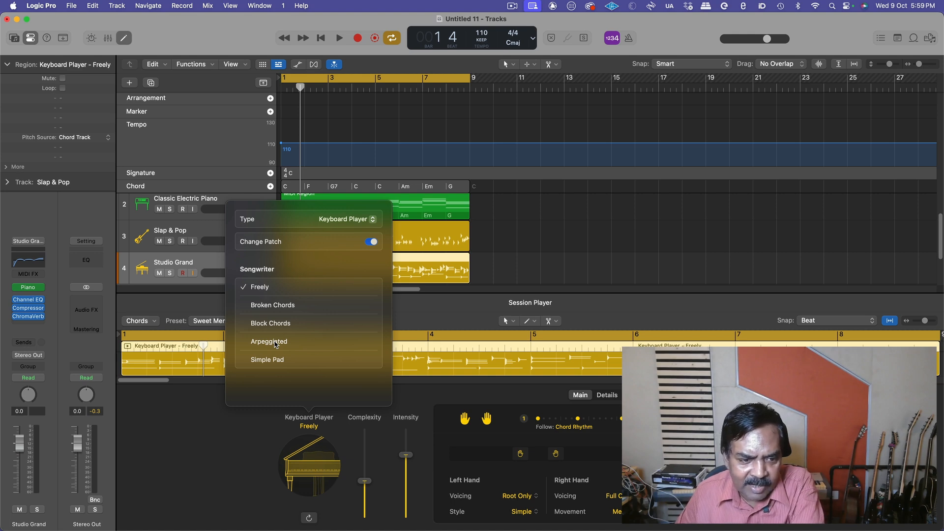
left_click(276, 344)
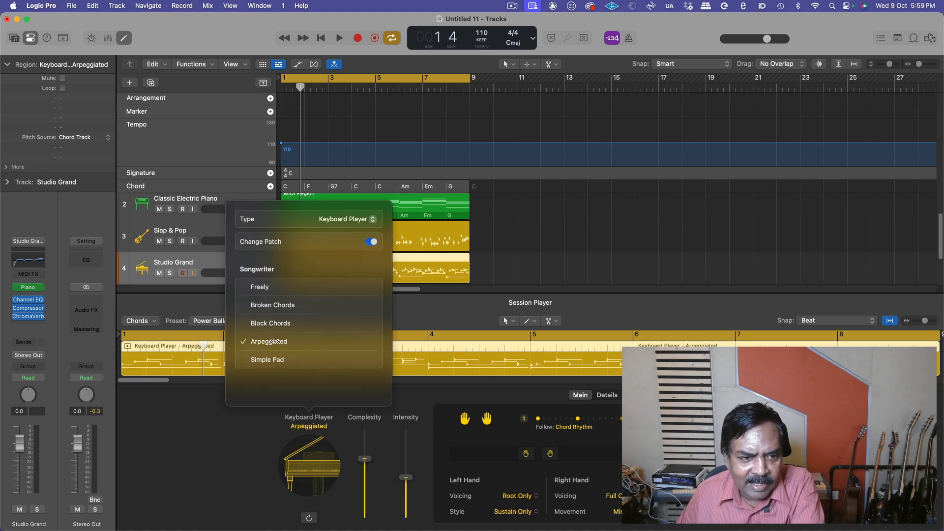
left_click(238, 128)
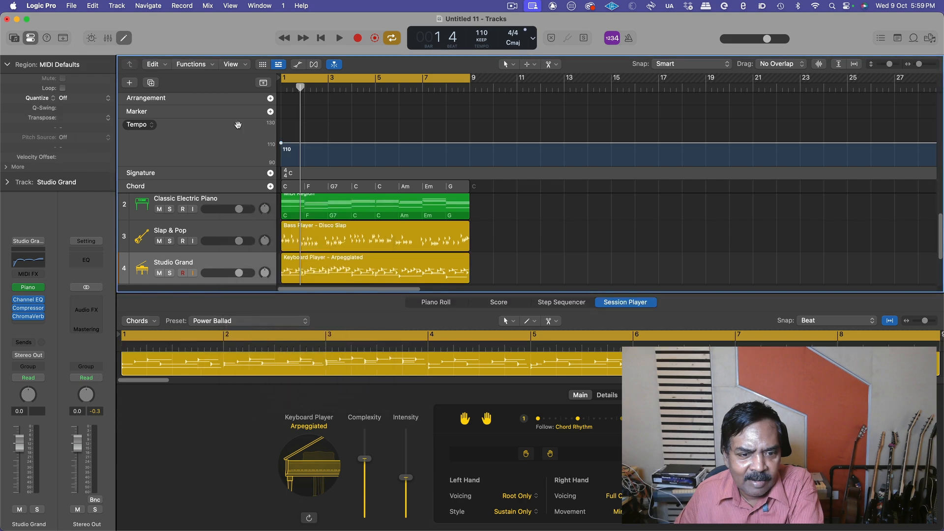
- Play the arrangement, muting the Classic Electric Piano track and setting the keyboard player's left-hand voicing to Add Fifth
key("space")
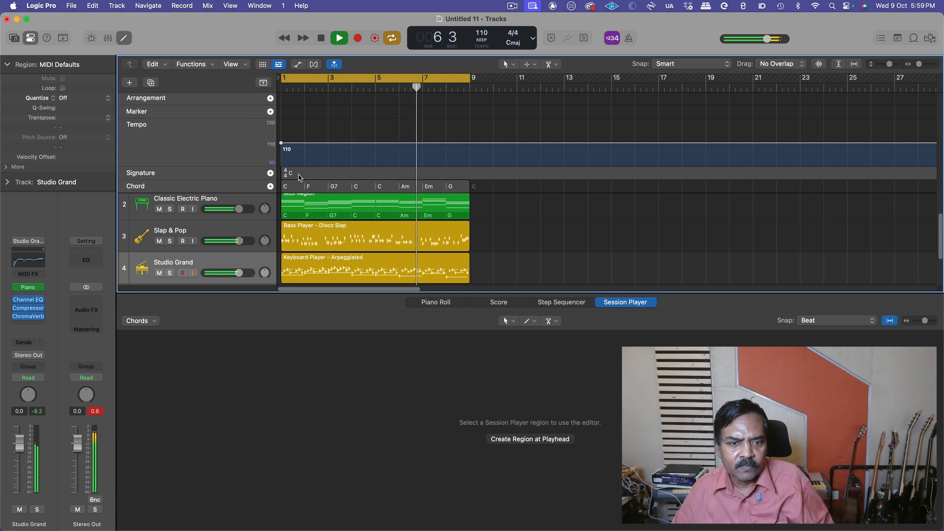
key("space")
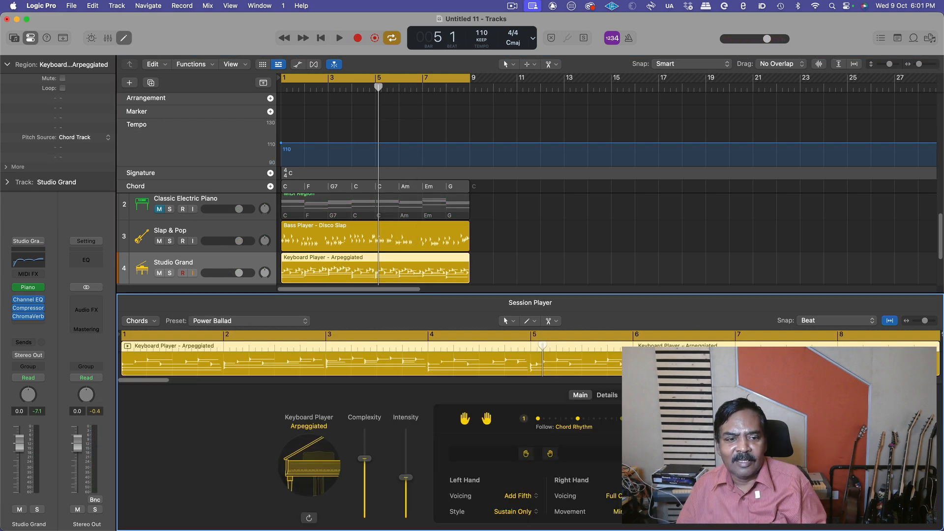